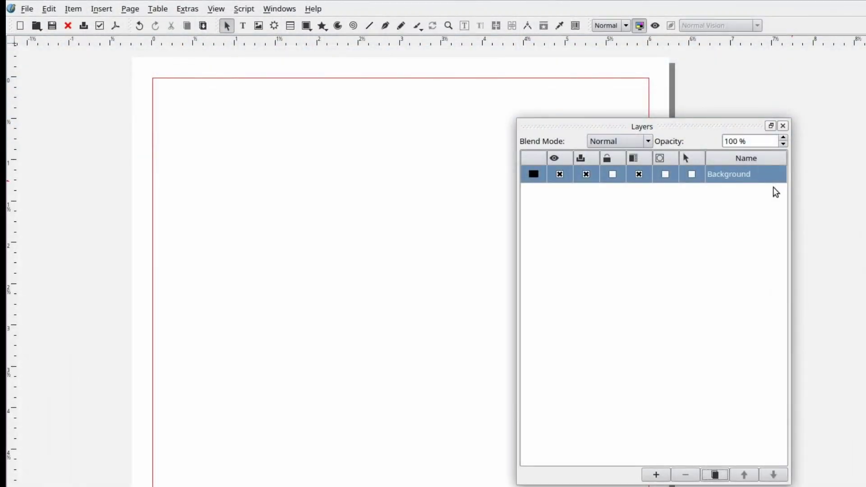
Add two new layers, New Layer 1 and New Layer 2, above Background.
{"action": "left_click", "coordinate": [667, 476]}
{"action": "left_click", "coordinate": [668, 476]}
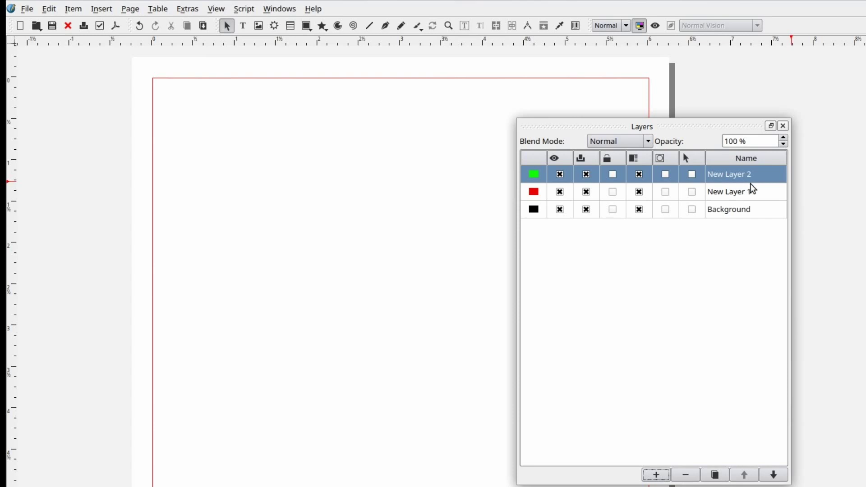
Add New Layer 3 and New Layer 4, then select different layers in the Layers panel.
{"action": "left_click", "coordinate": [714, 475]}
{"action": "left_click", "coordinate": [715, 475]}
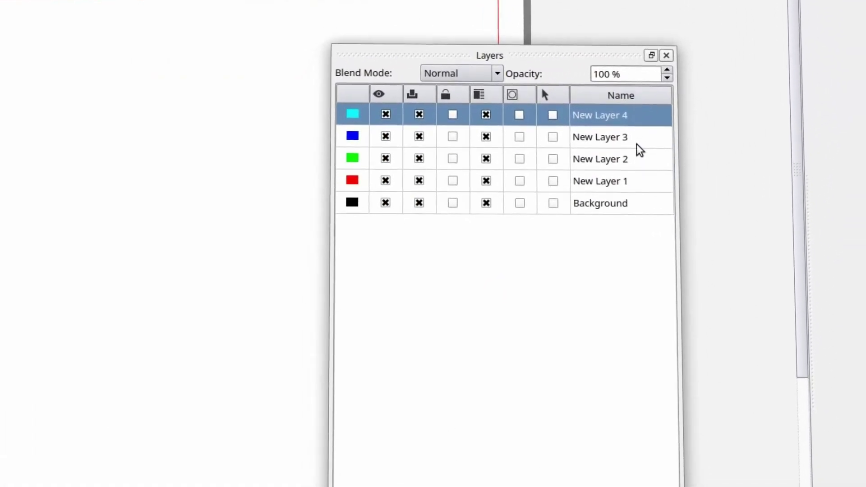
{"action": "left_click", "coordinate": [637, 145]}
{"action": "double_click", "coordinate": [636, 154]}
{"action": "left_click", "coordinate": [626, 149]}
{"action": "left_click", "coordinate": [627, 128]}
Switch the current layer to New Layer 4, 1, 2, then 1 via the status-bar layer list.
{"action": "left_click", "coordinate": [607, 482]}
{"action": "left_click", "coordinate": [598, 433]}
{"action": "left_click", "coordinate": [609, 482]}
{"action": "left_click", "coordinate": [586, 460]}
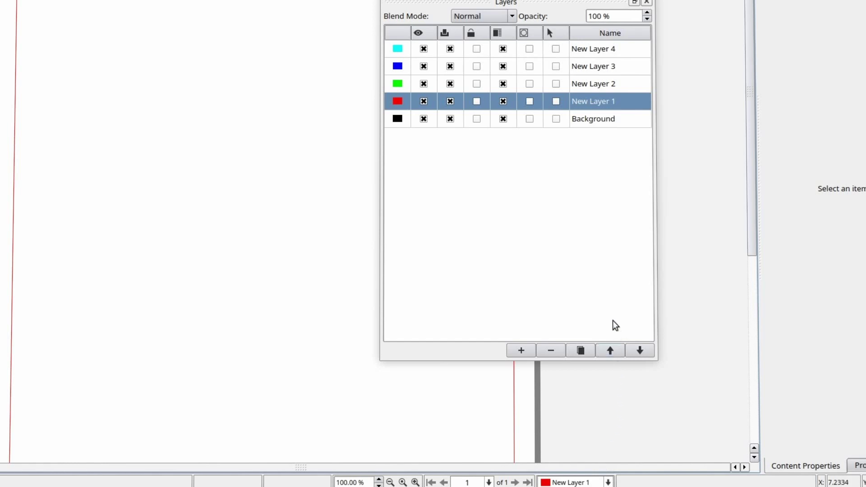
{"action": "left_click", "coordinate": [608, 481]}
{"action": "left_click", "coordinate": [588, 452]}
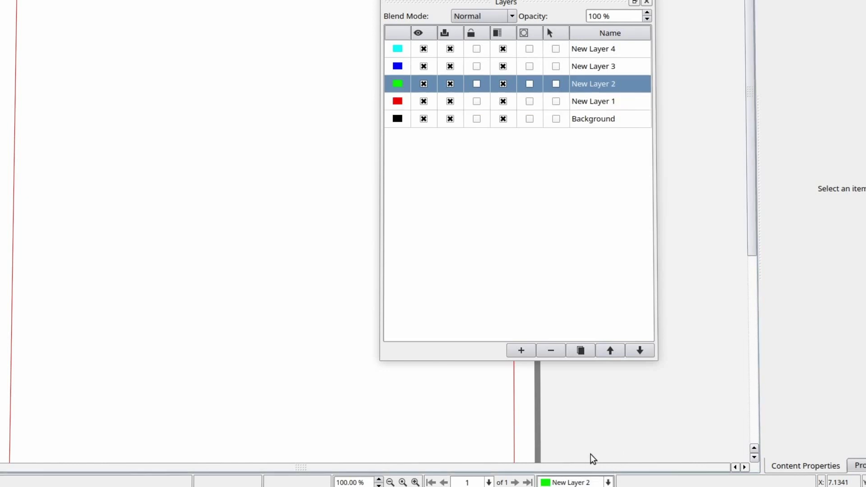
{"action": "left_click", "coordinate": [603, 479]}
{"action": "left_click", "coordinate": [600, 461]}
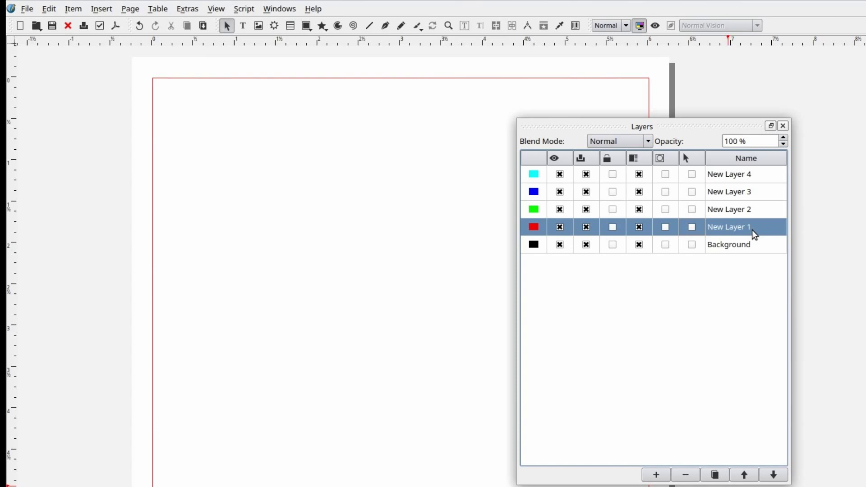
Rename New Layer 1 to 'Images'.
{"action": "double_click", "coordinate": [755, 235]}
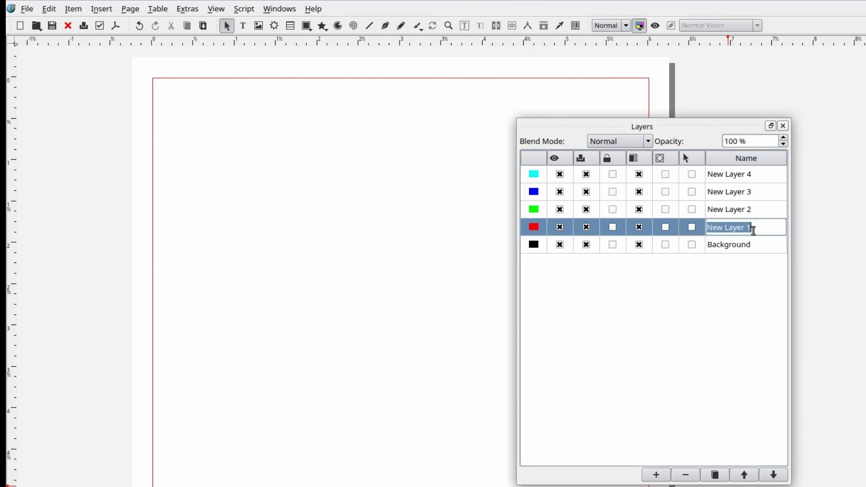
{"action": "left_click", "coordinate": [753, 231]}
{"action": "left_click_drag", "start_coordinate": [754, 230], "coordinate": [707, 230]}
{"action": "left_click", "coordinate": [709, 229]}
{"action": "key", "text": "ctrl+a"}
{"action": "key", "text": "BackSpace"}
{"action": "type", "text": "Images"}
{"action": "left_click", "coordinate": [730, 210]}
Rename New Layer 2 to 'Text-Content' and New Layer 3 to 'Text-Headers'.
{"action": "double_click", "coordinate": [729, 210]}
{"action": "type", "text": "Text-Content"}
{"action": "double_click", "coordinate": [728, 194]}
{"action": "type", "text": "Text-Headers"}
{"action": "left_click", "coordinate": [731, 177]}
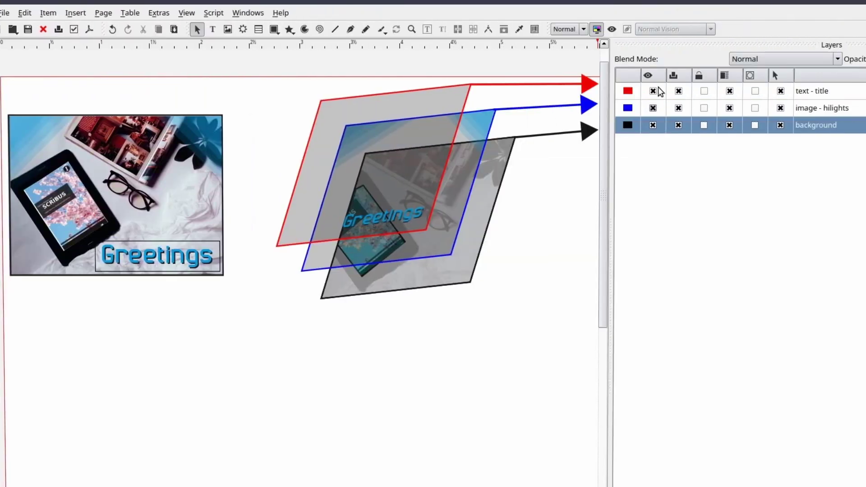
{"action": "left_click", "coordinate": [652, 91]}
{"action": "left_click", "coordinate": [653, 109]}
{"action": "left_click", "coordinate": [653, 109]}
{"action": "left_click", "coordinate": [653, 91]}
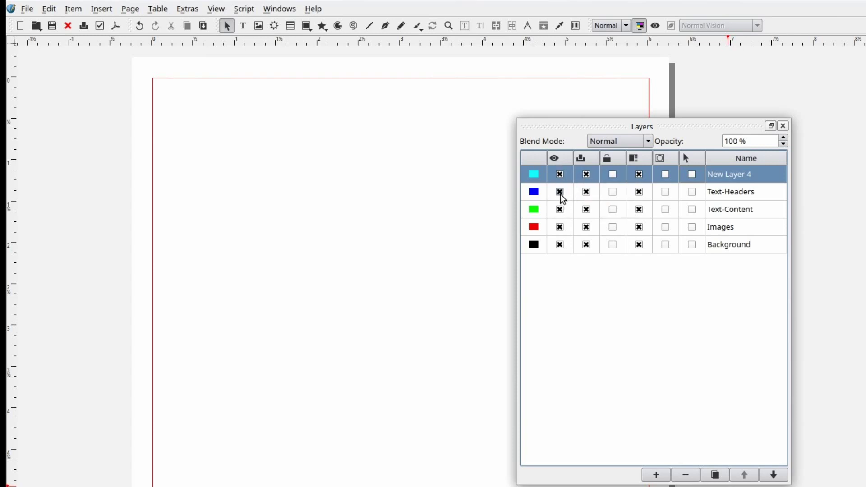
{"action": "left_click", "coordinate": [560, 193]}
{"action": "left_click", "coordinate": [562, 209]}
{"action": "left_click", "coordinate": [561, 193]}
{"action": "left_click", "coordinate": [561, 210]}
{"action": "left_click", "coordinate": [561, 211]}
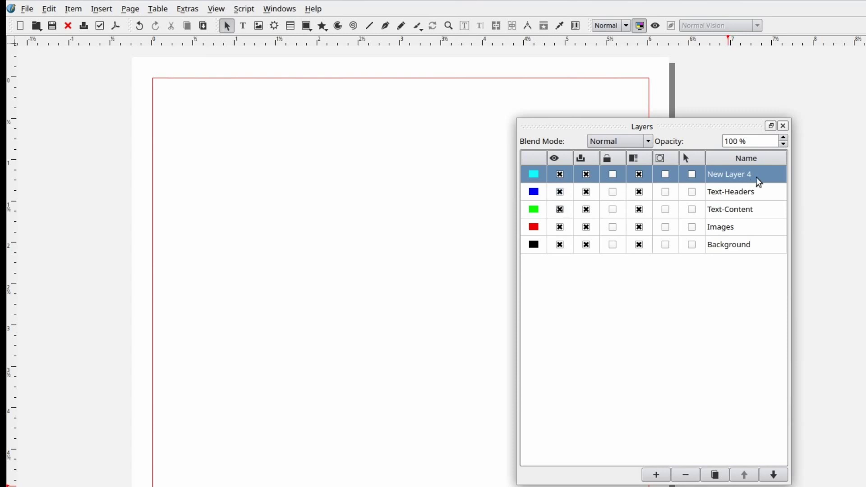